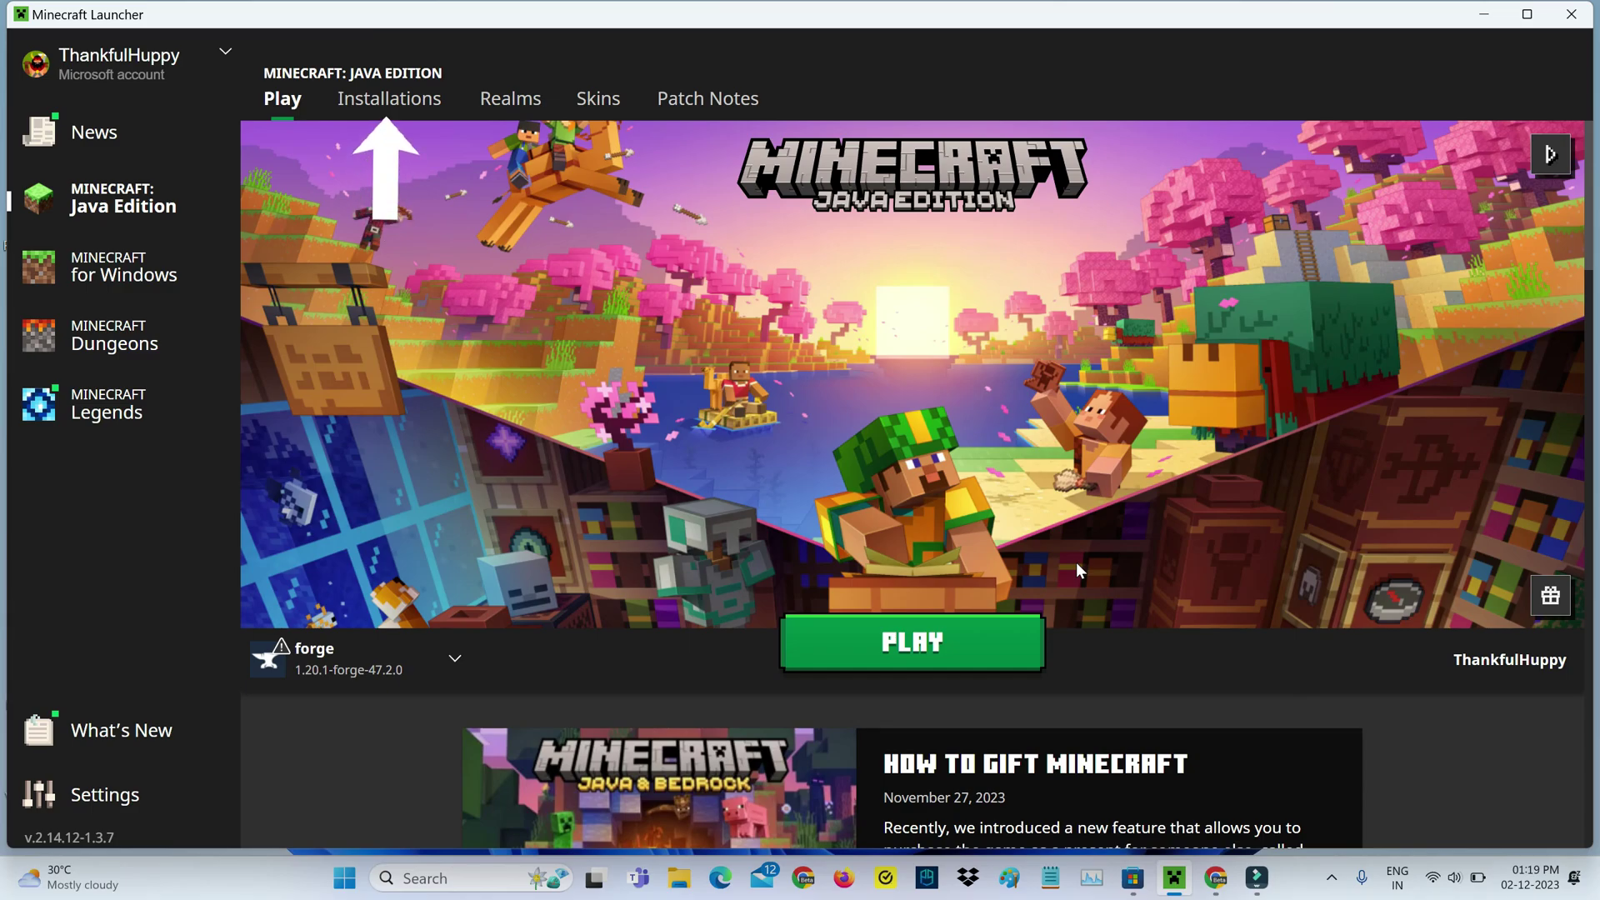
Step: Delete the broken forge installation from Installations, leaving only Latest release
click(402, 103)
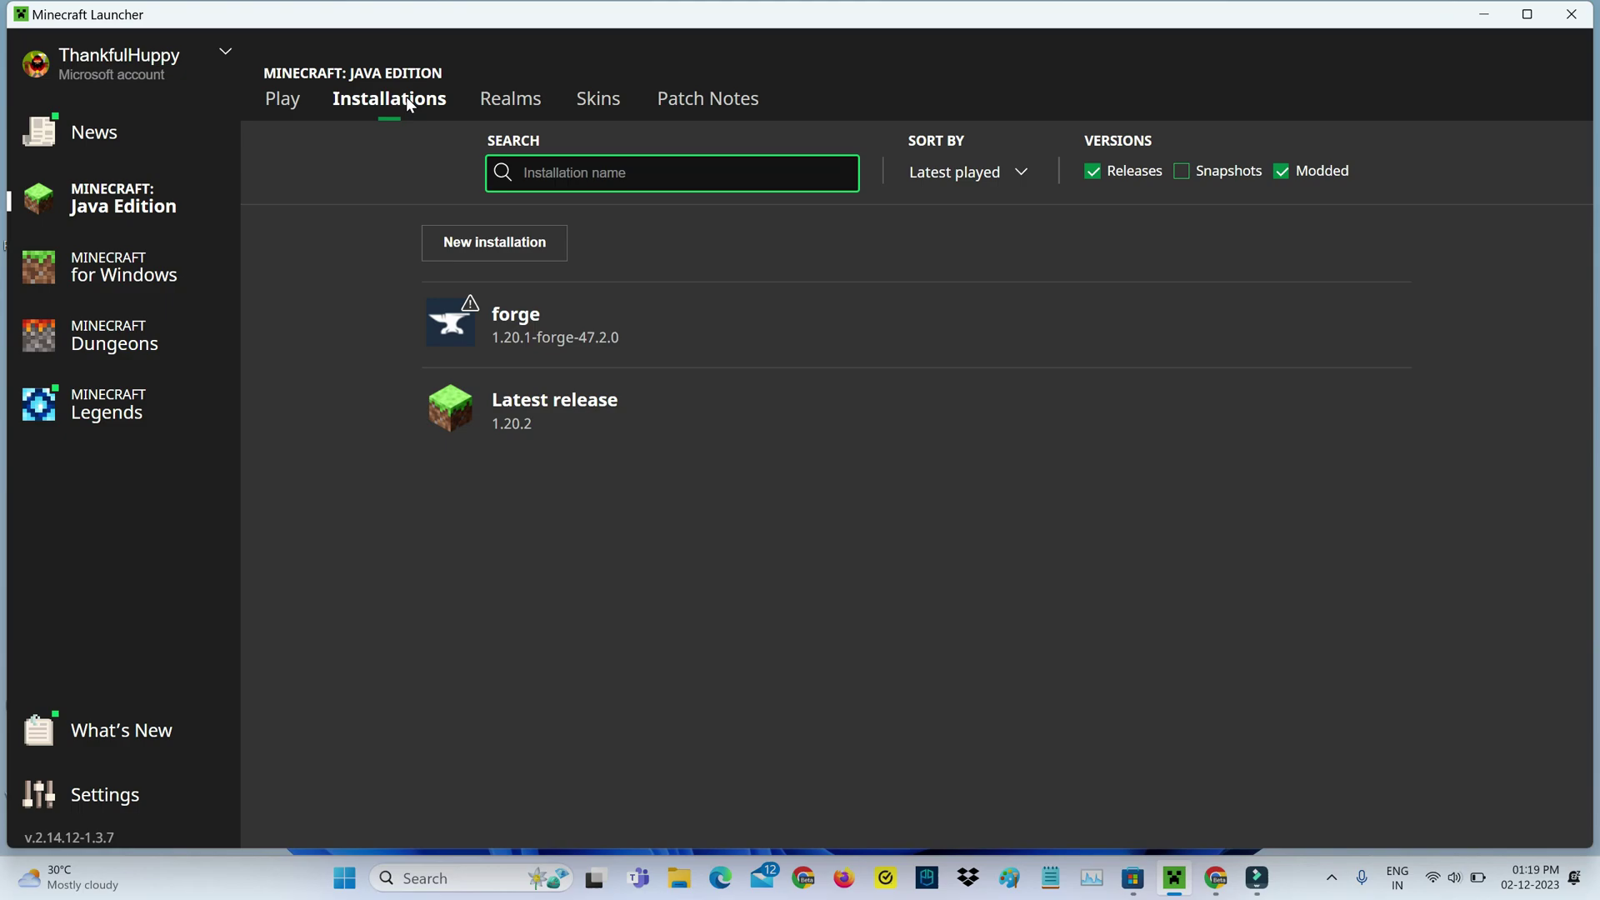
mouse_move(1105, 336)
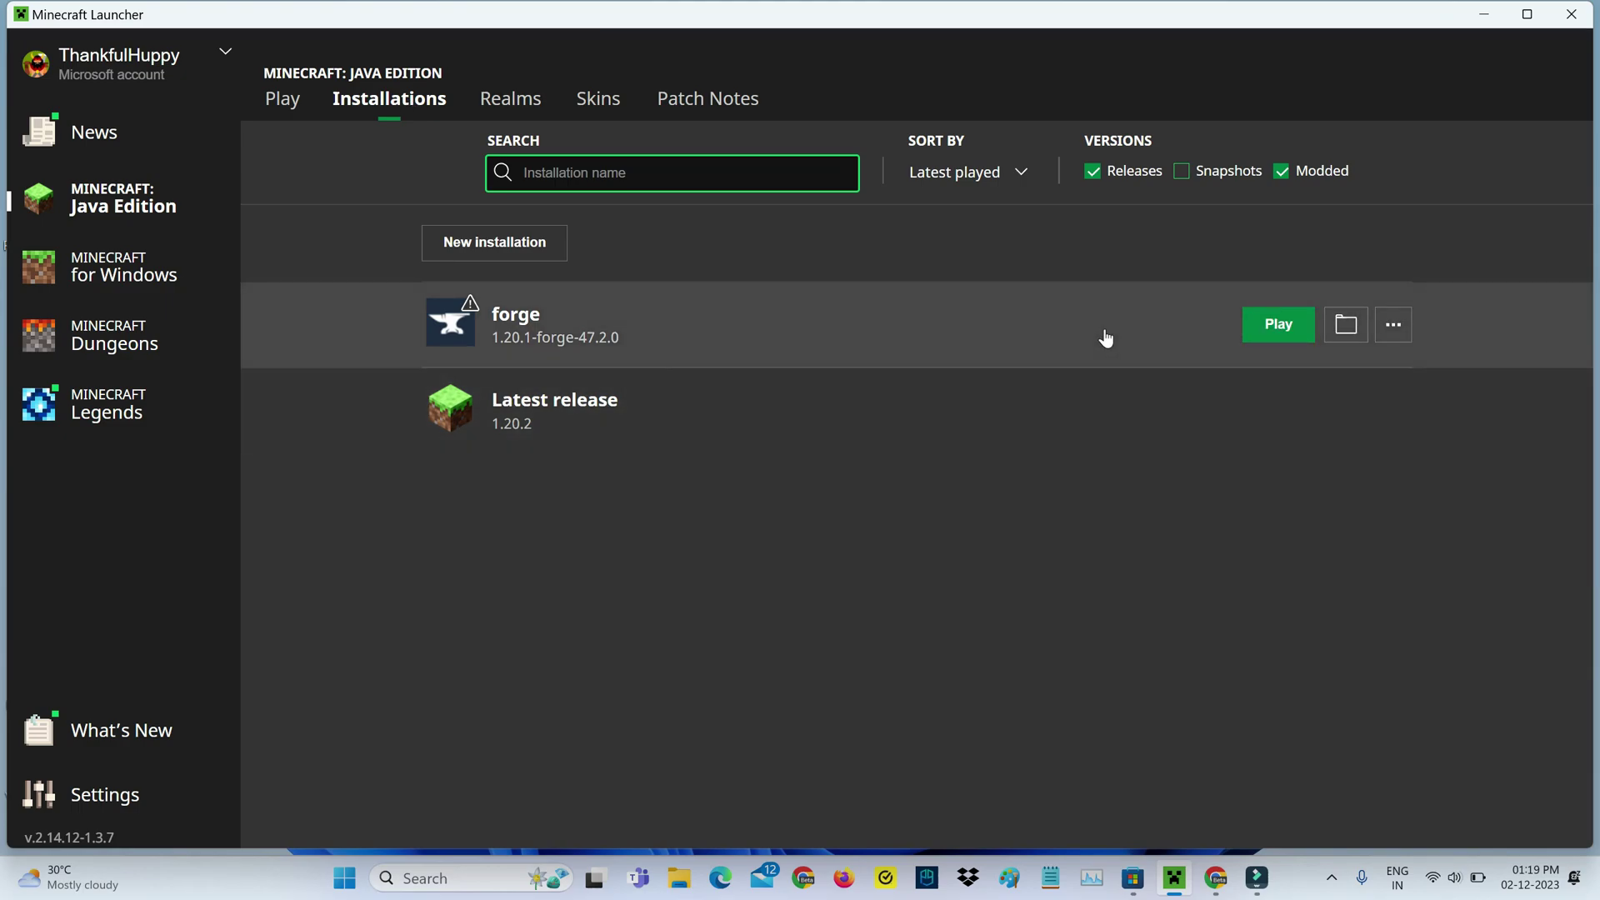
click(1392, 325)
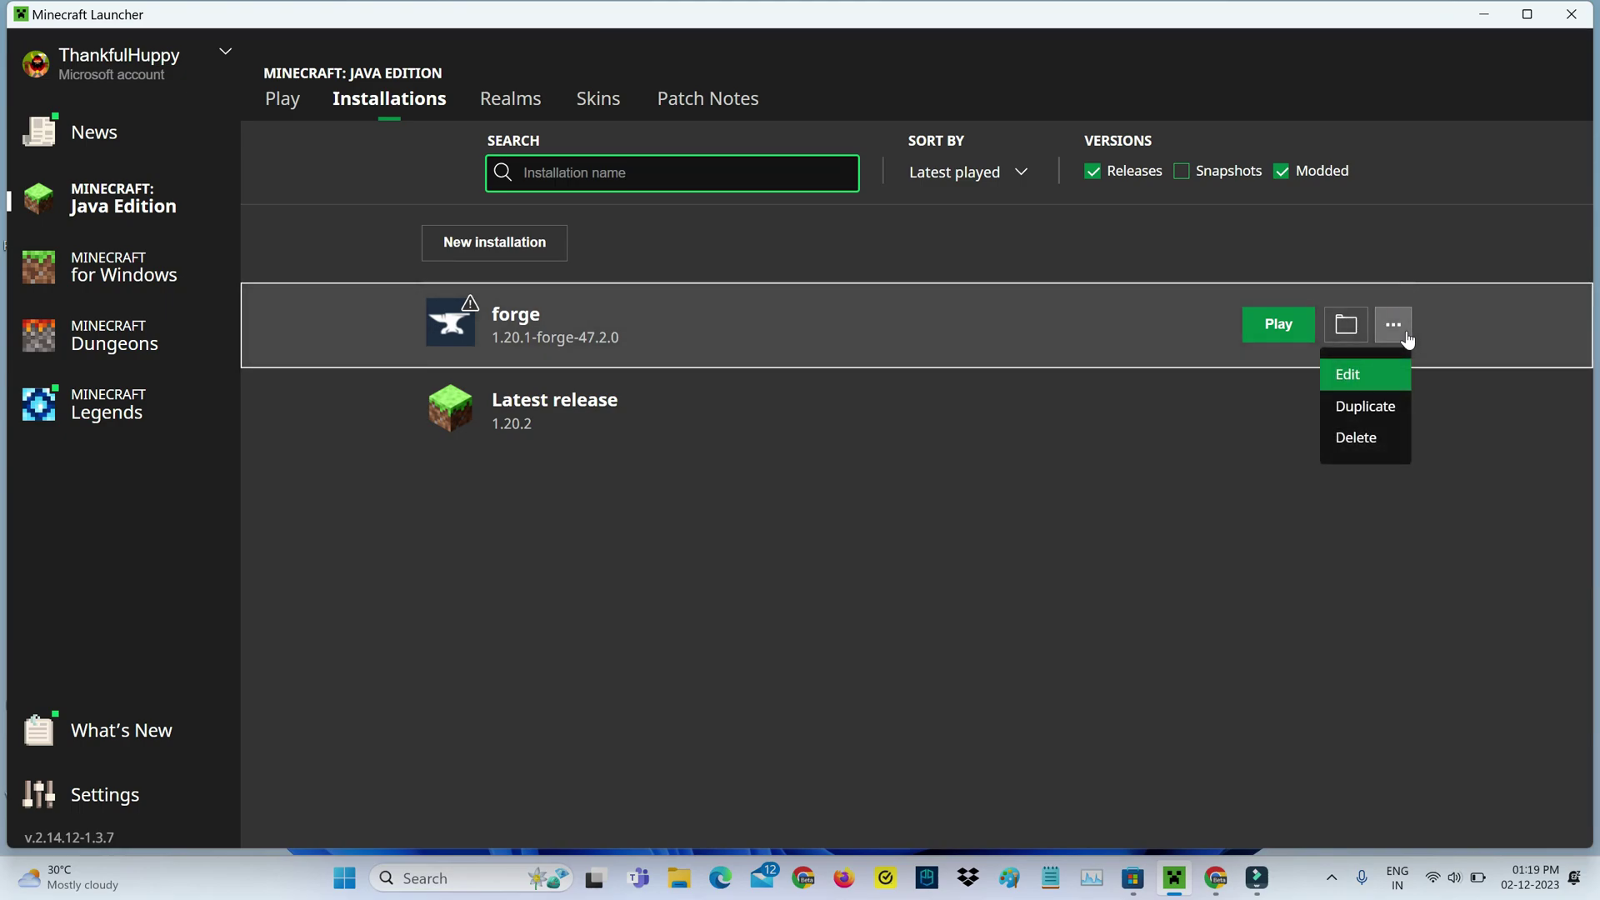
click(1375, 440)
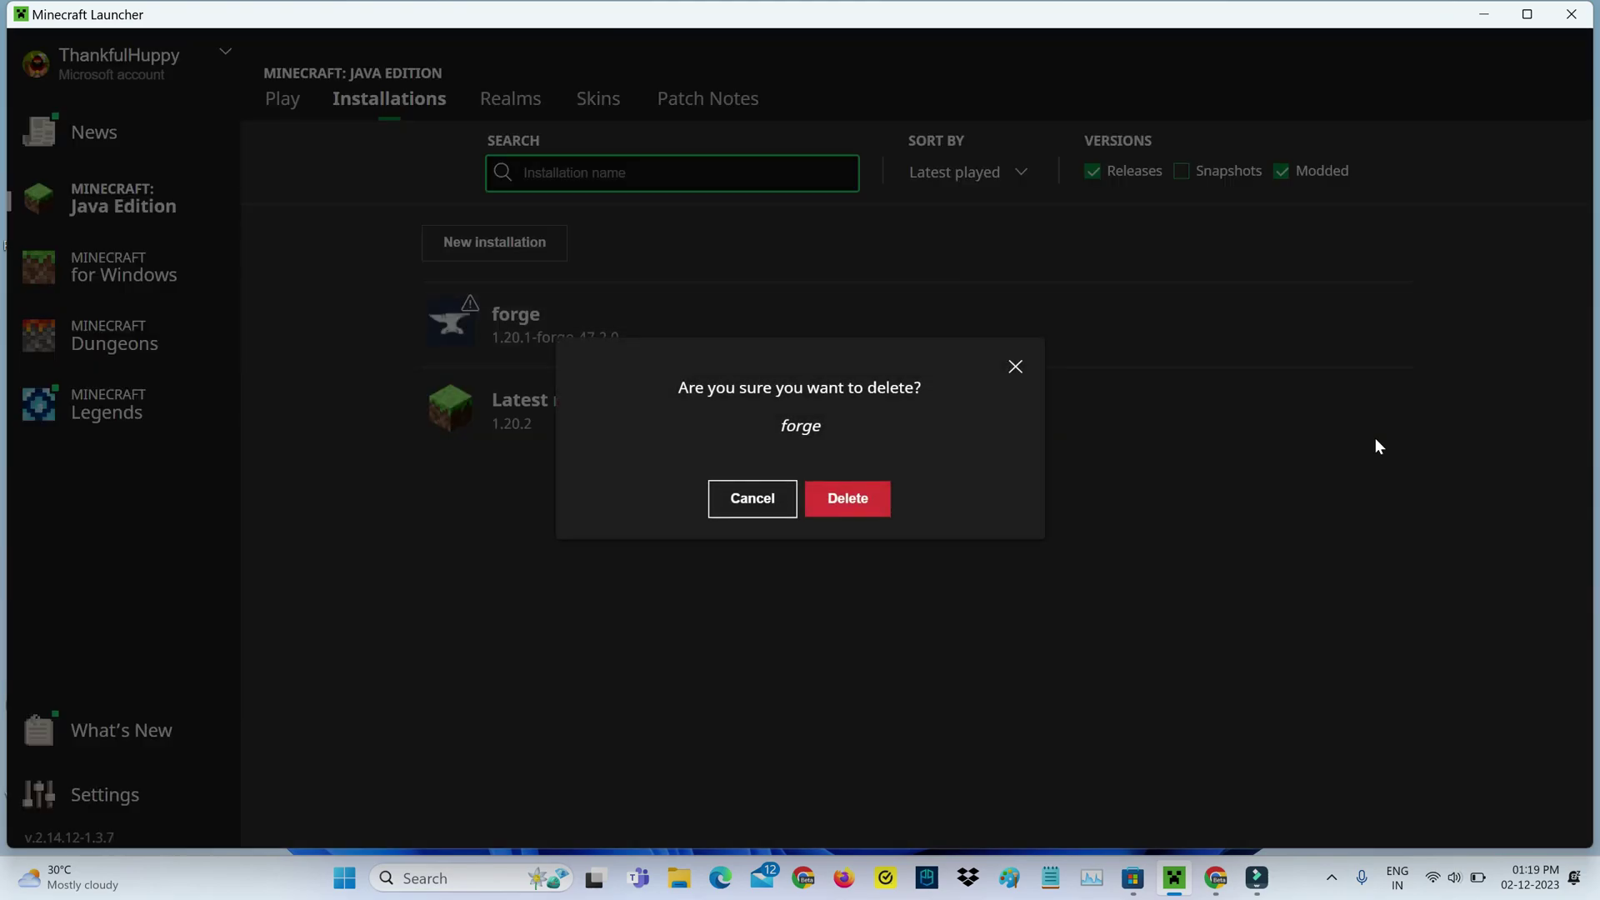
click(875, 500)
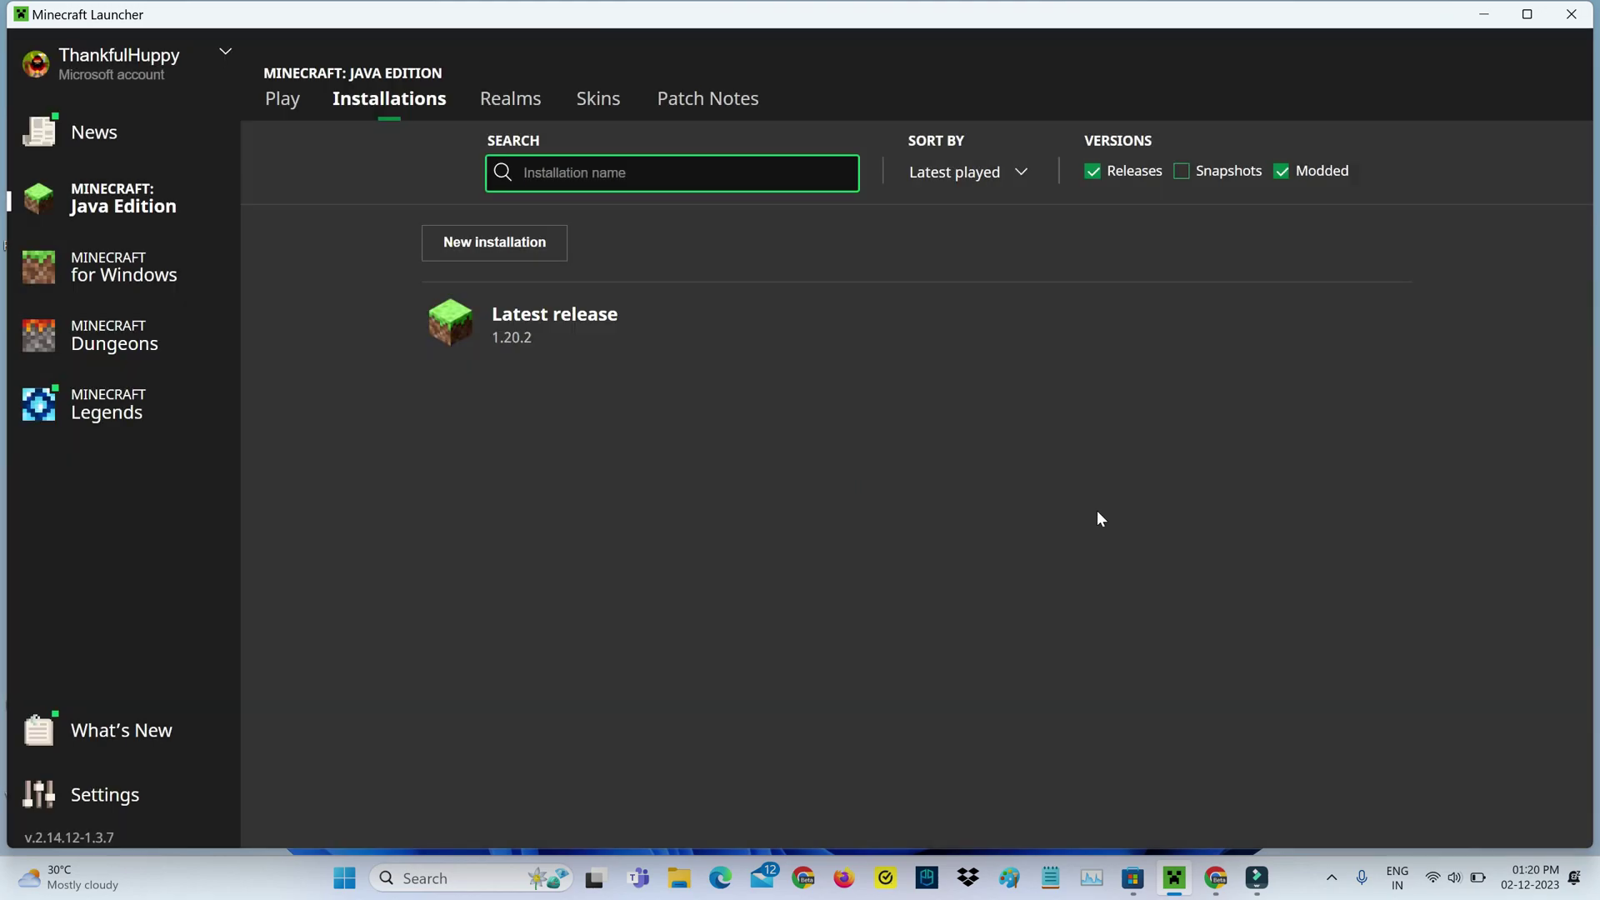
Step: Close the Minecraft Launcher and the Downloads window holding forge-1.20.1-47.2.0-installer
click(1566, 14)
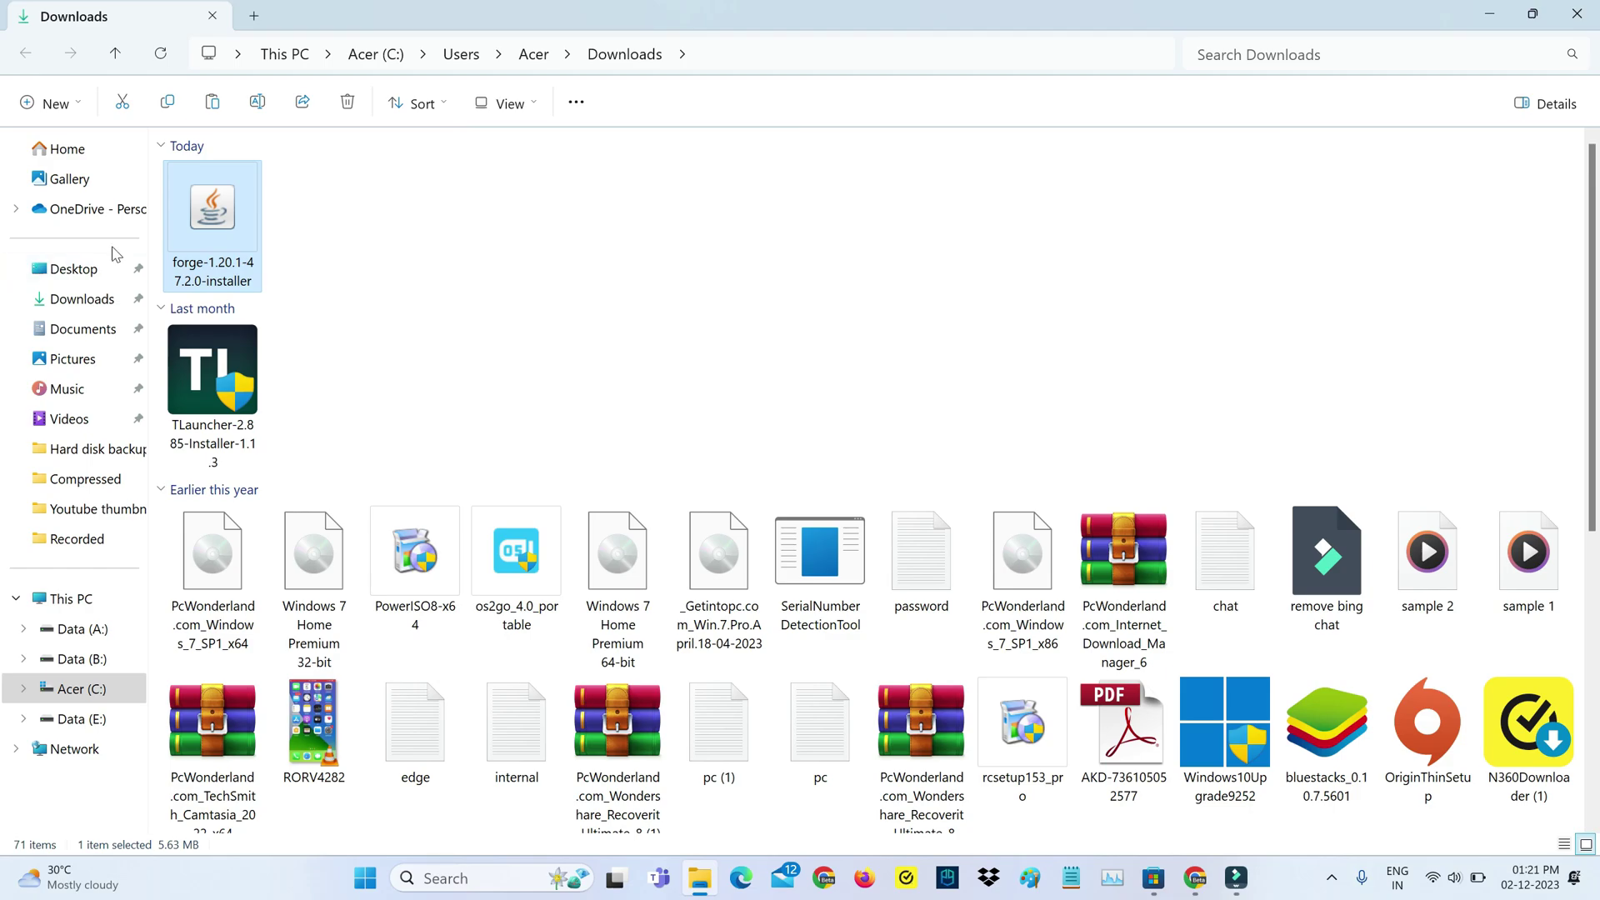
key(alt+F4)
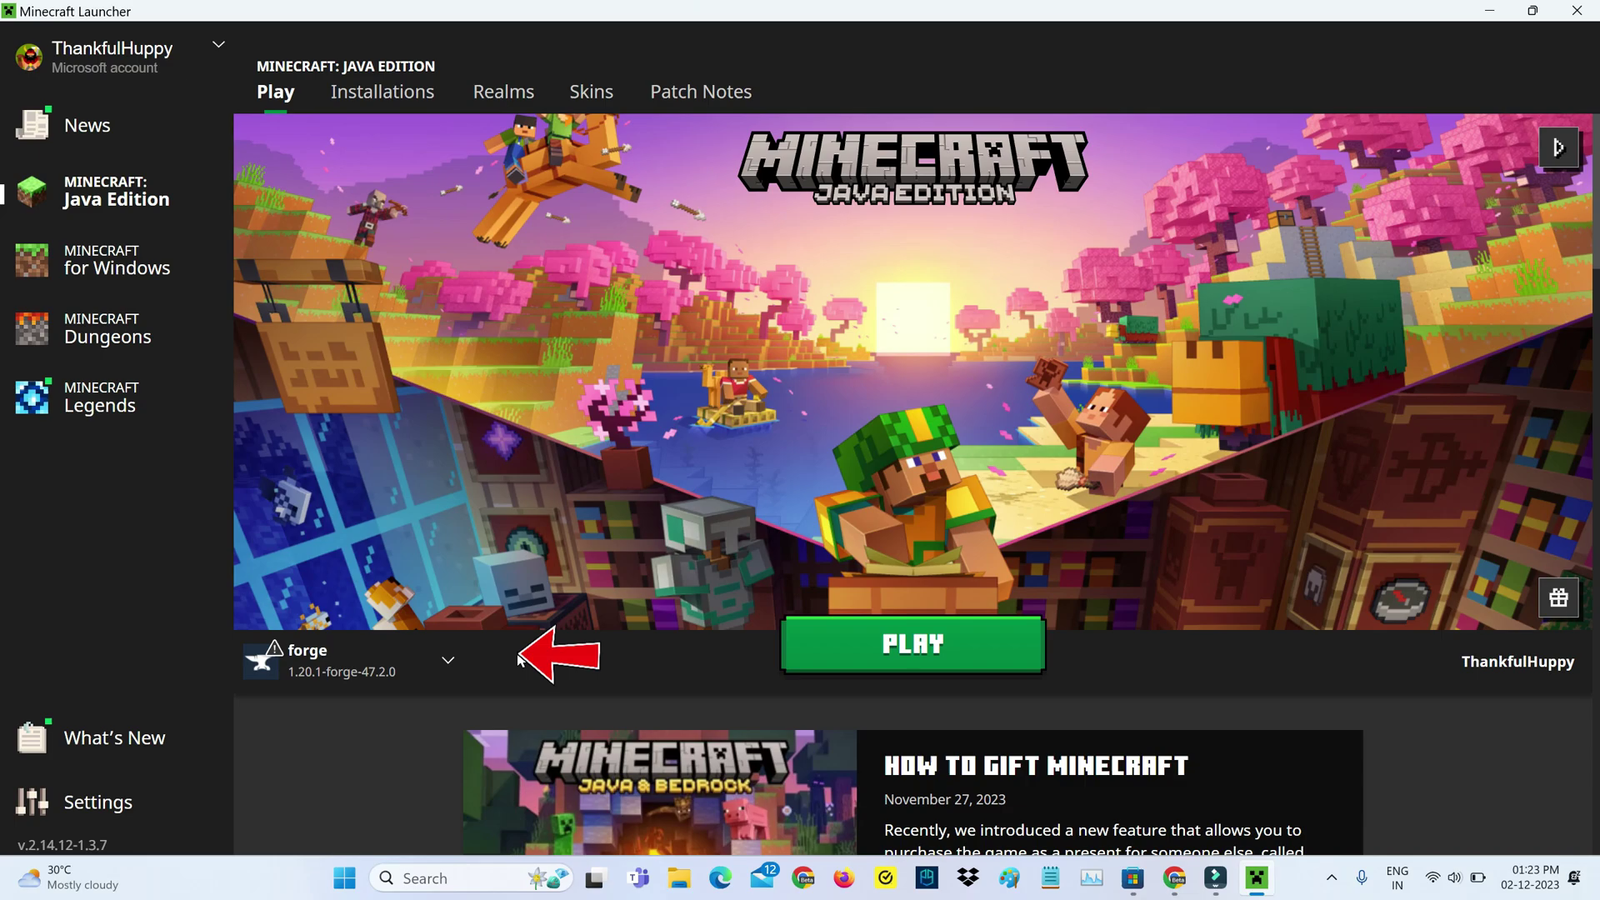
Step: Keep forge 1.20.1-forge-47.2.0 selected in the profile dropdown beside PLAY
click(423, 658)
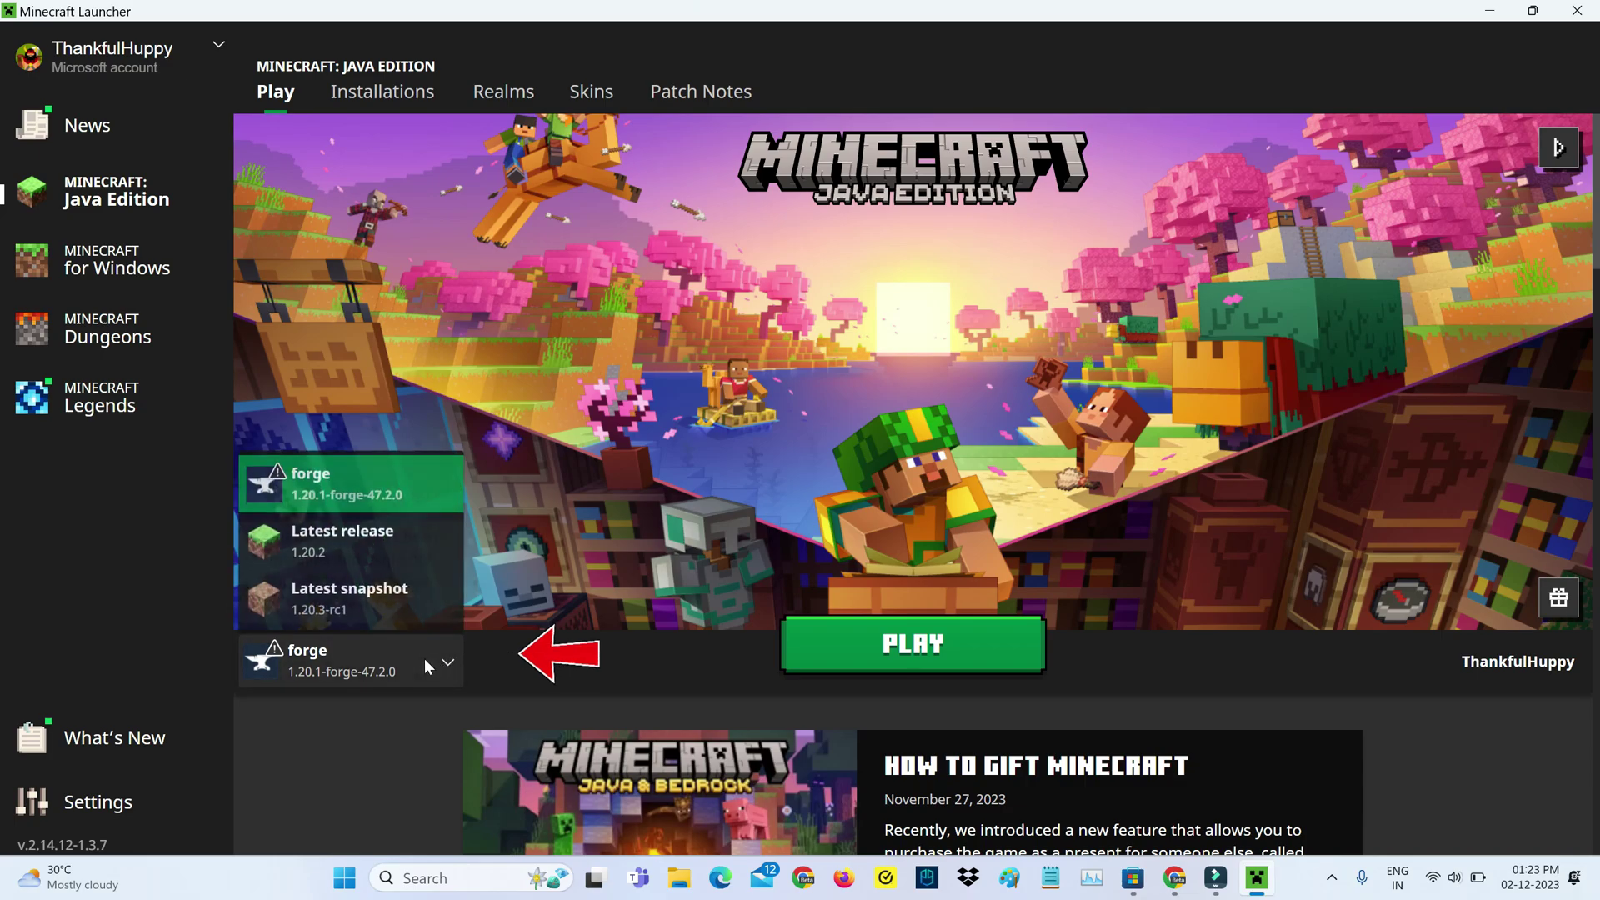
click(415, 489)
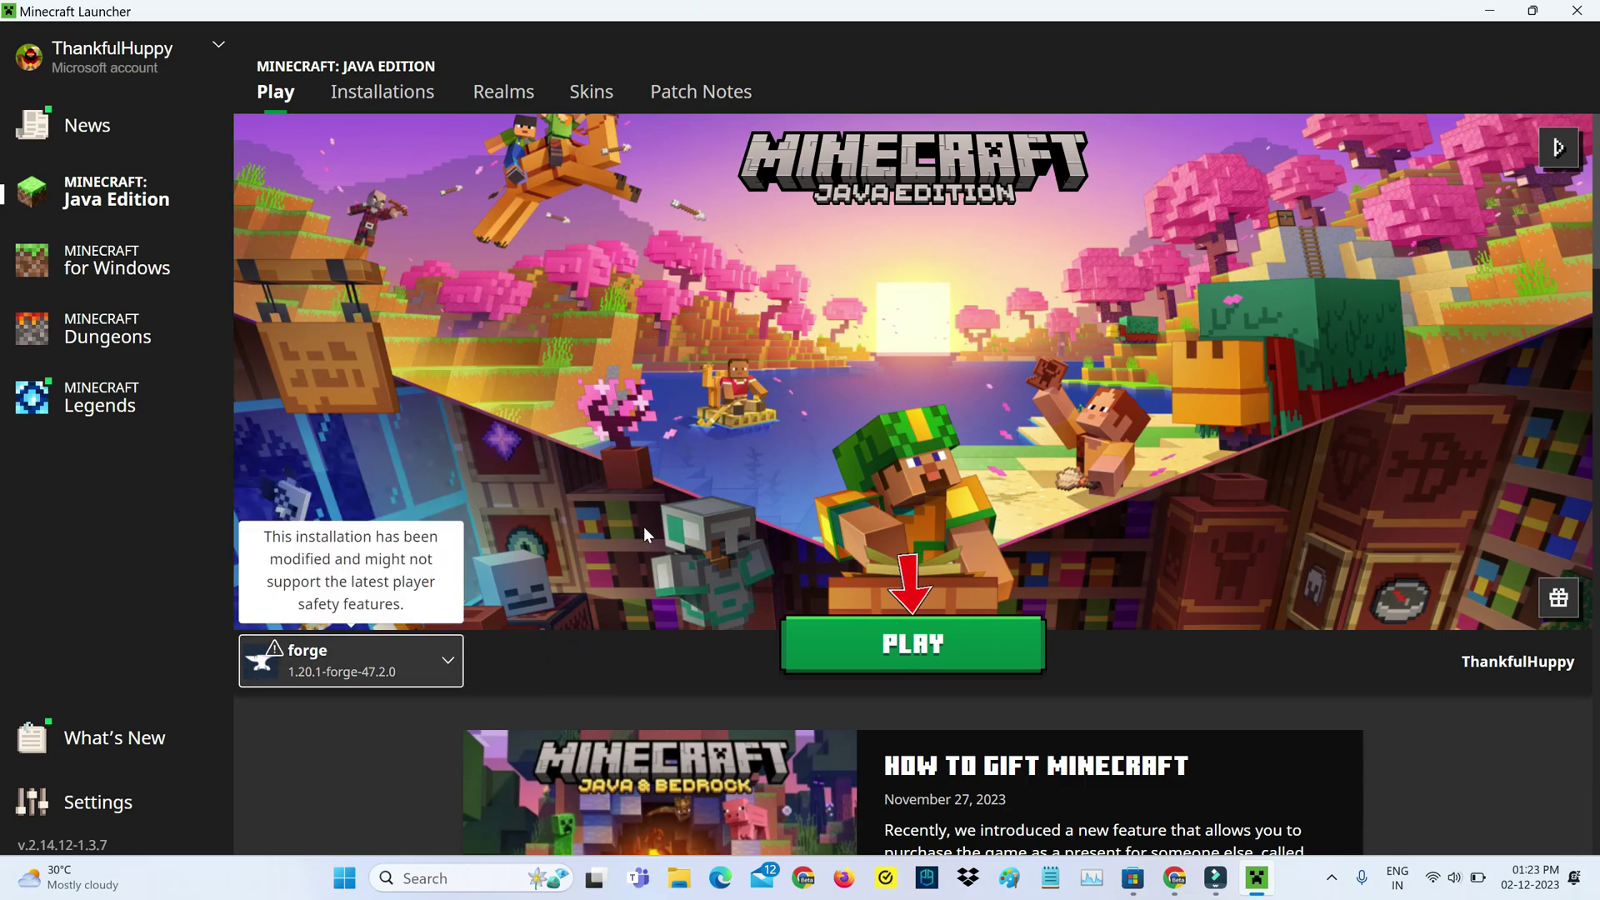
Step: Launch the forge 1.20.1-forge-47.2.0 profile so its 79.53 MB of game files download
click(844, 634)
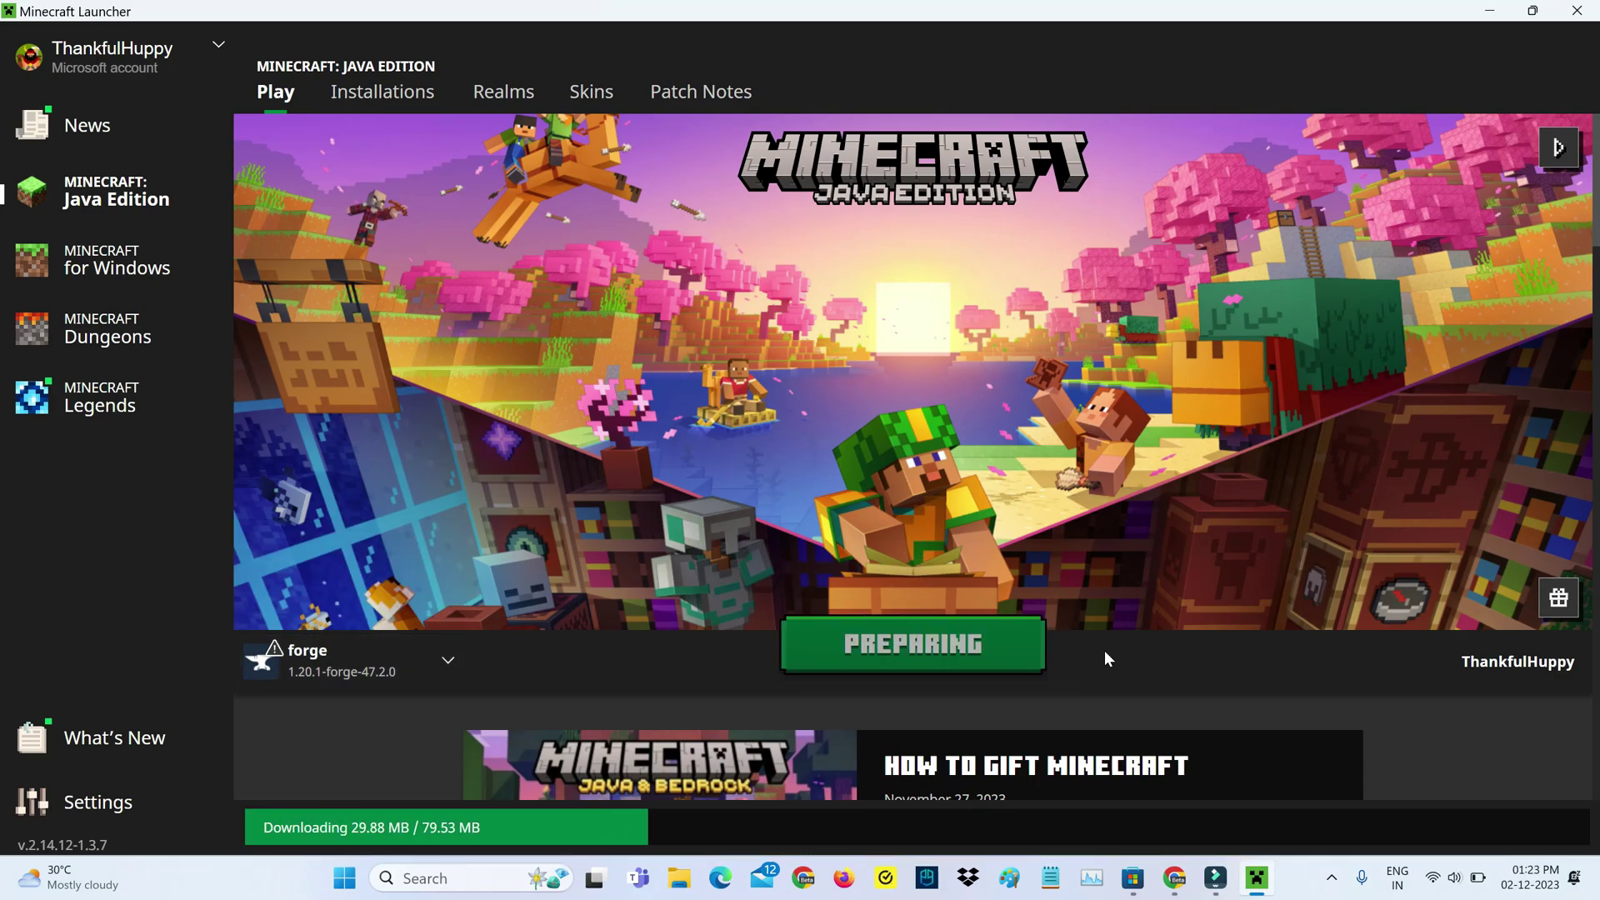